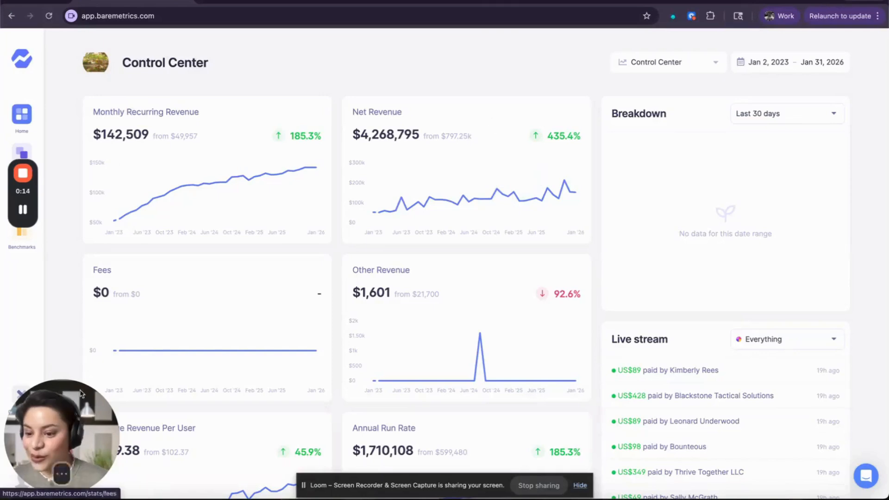
Open the HubSpot integration in the account settings and start connecting to HubSpot.
left_click(22, 480)
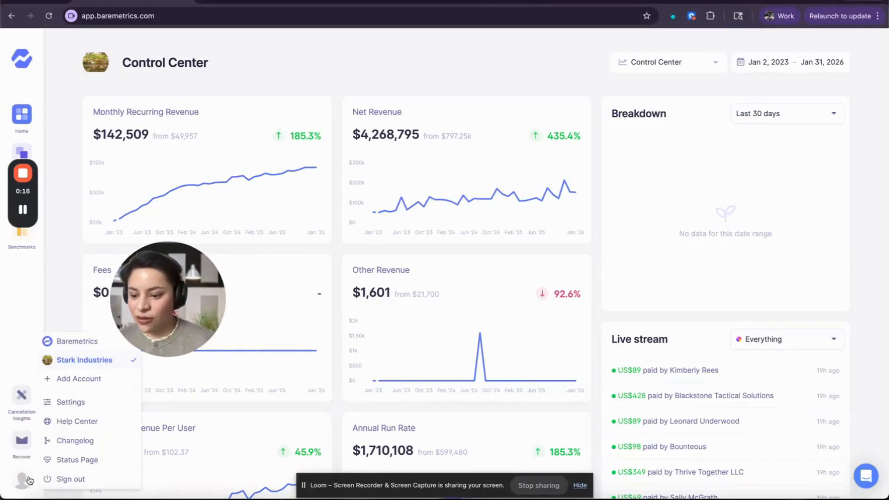
left_click(86, 402)
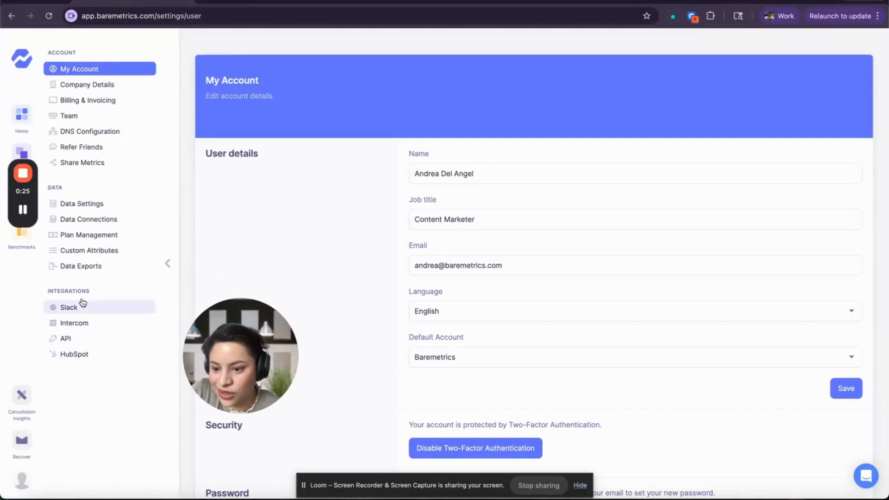
left_click(74, 355)
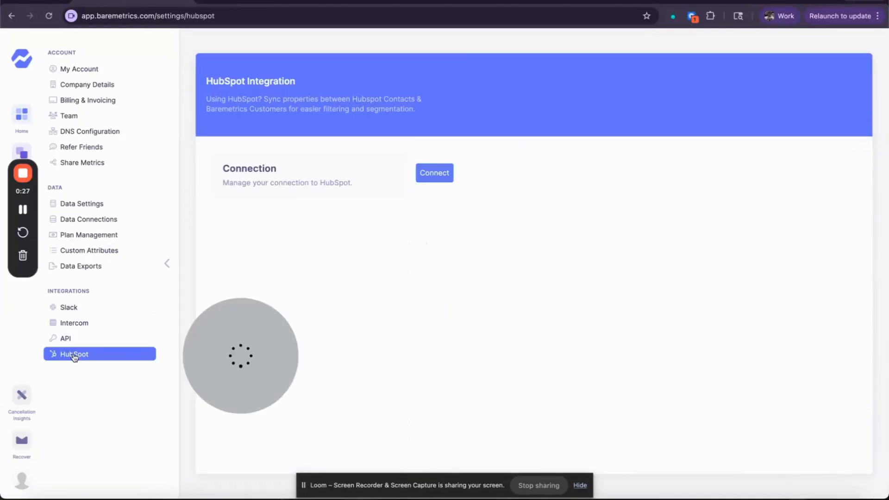
left_click(437, 177)
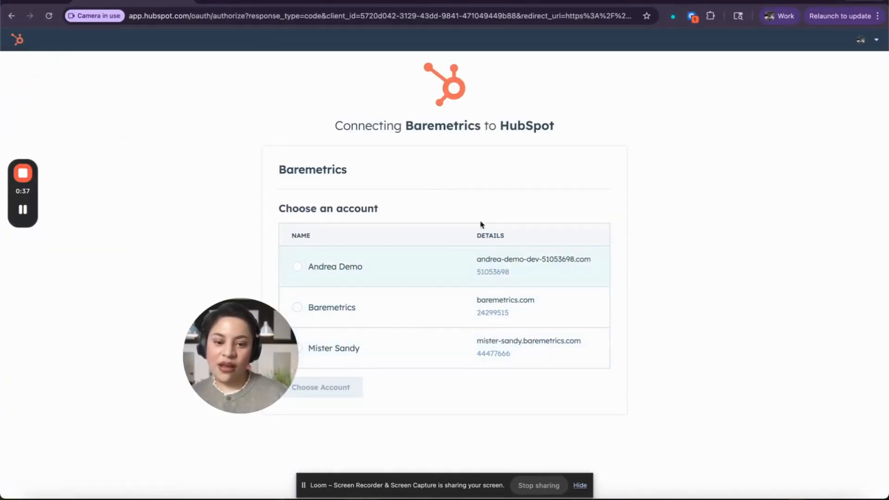
Choose the demo account for the Baremetrics connection to HubSpot and dismiss the resulting notice.
left_click_drag(247, 339, 162, 339)
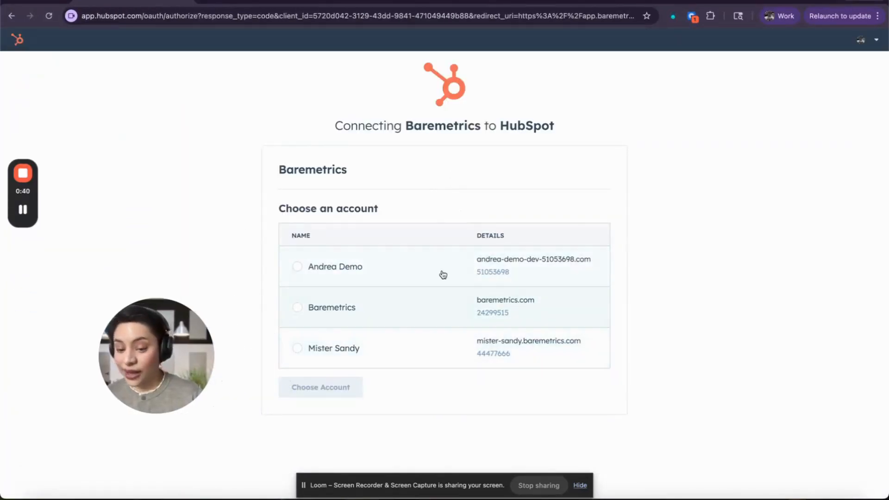
left_click(297, 267)
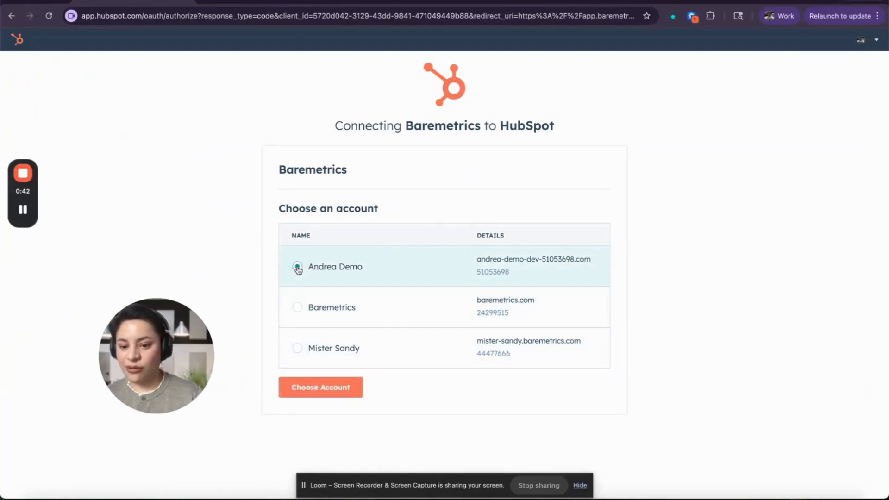
left_click(318, 387)
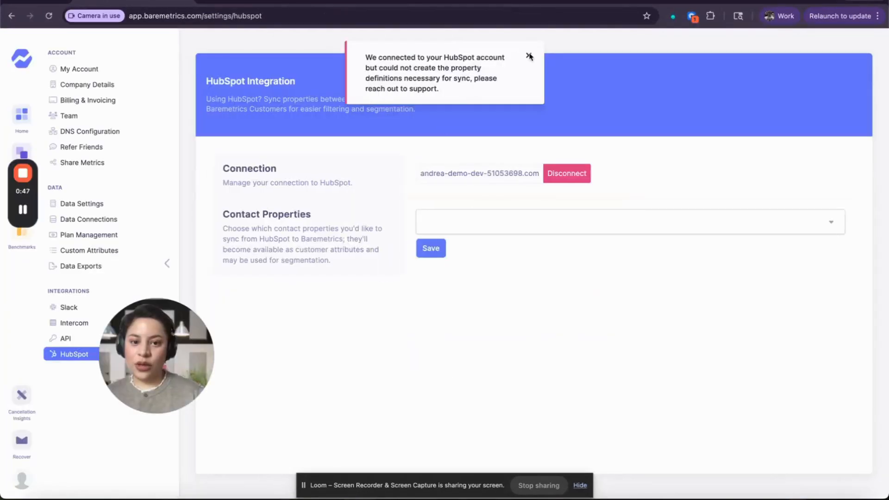
left_click(528, 56)
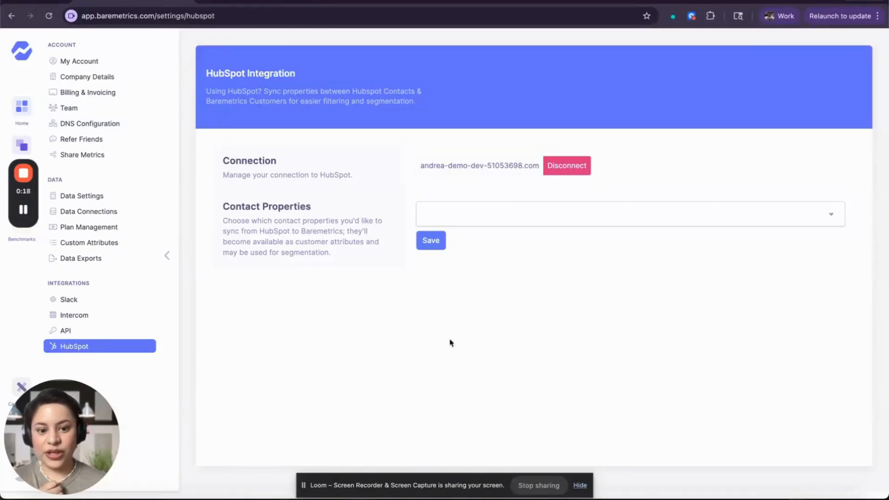
Search the HubSpot contact properties for "indu" and select Industry for syncing.
left_click(472, 214)
left_click(472, 245)
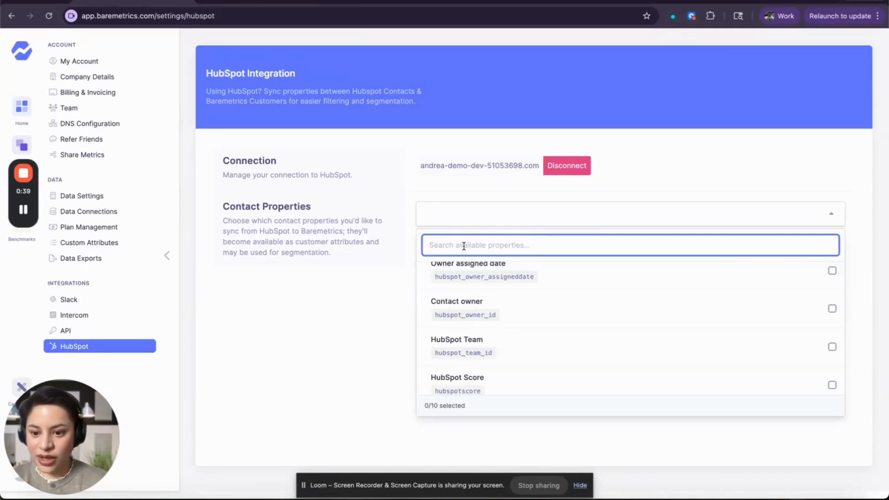
type("in")
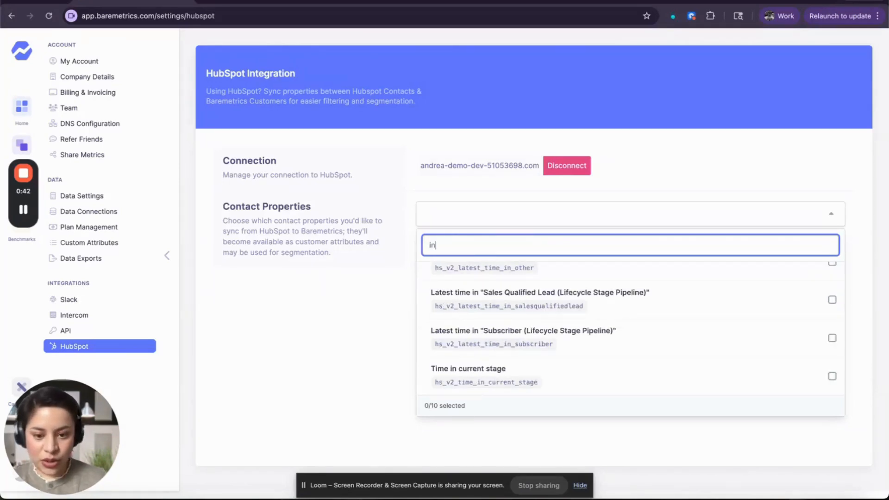
type("du")
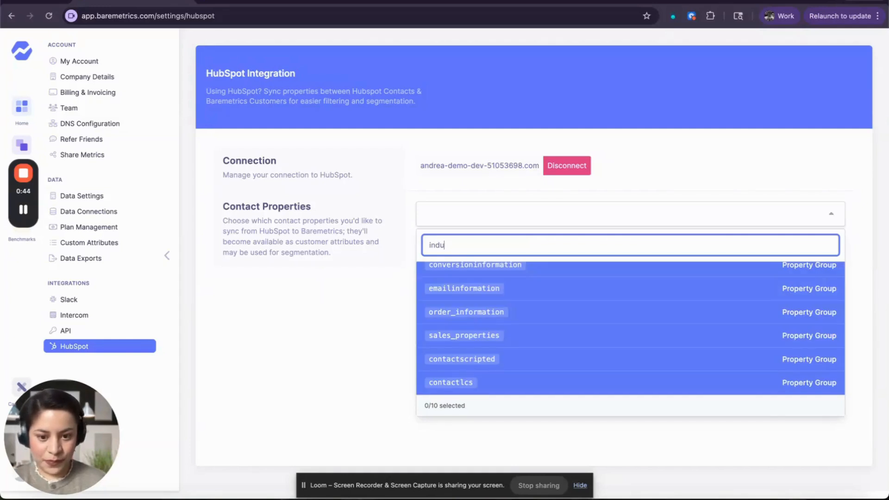
scroll(527, 305, "up", 5)
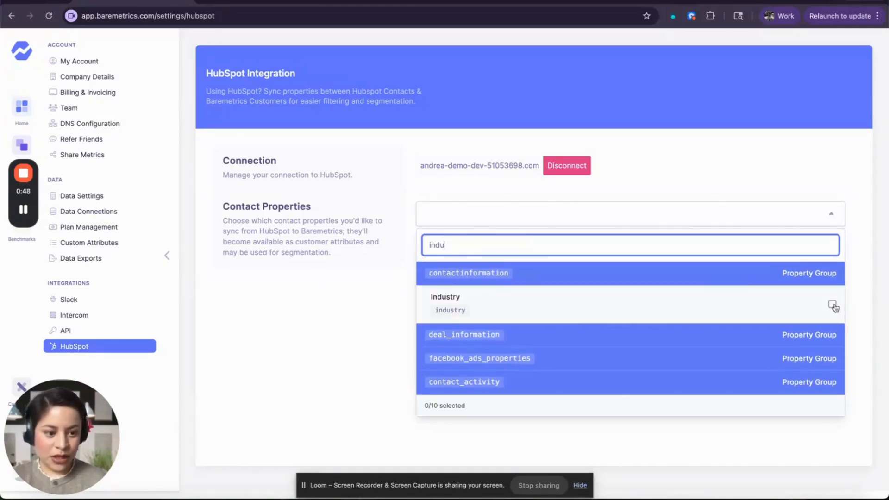
left_click(833, 306)
Replace the property search with "compan" and add Company size to the synced contact properties.
left_click(529, 242)
key("BackSpace")
key("BackSpace")
key("BackSpace")
key("BackSpace")
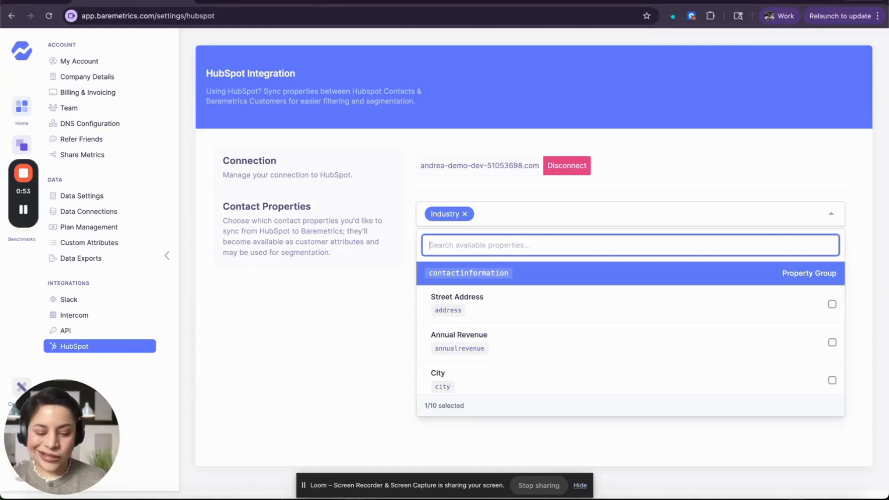
type("compan")
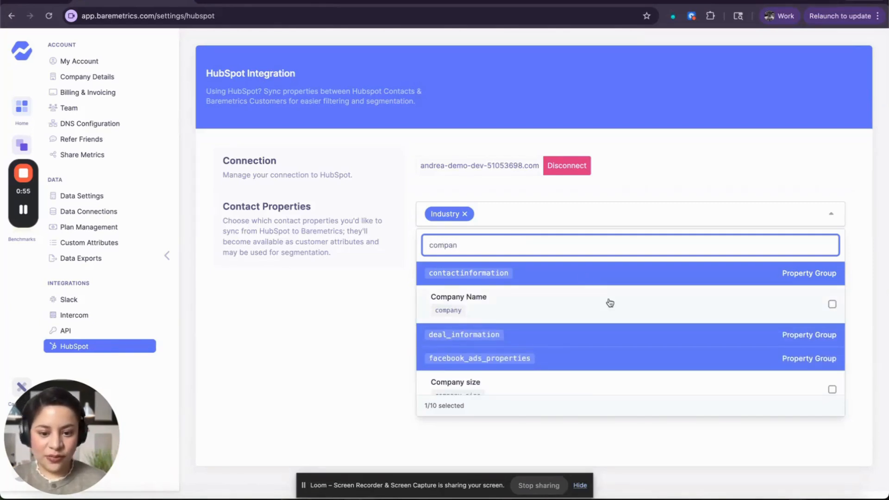
scroll(623, 318, "down", 2)
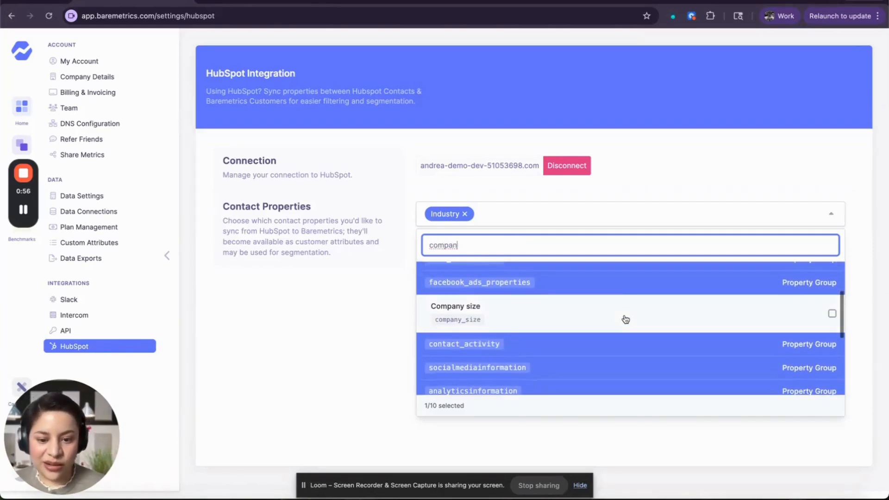
left_click(833, 314)
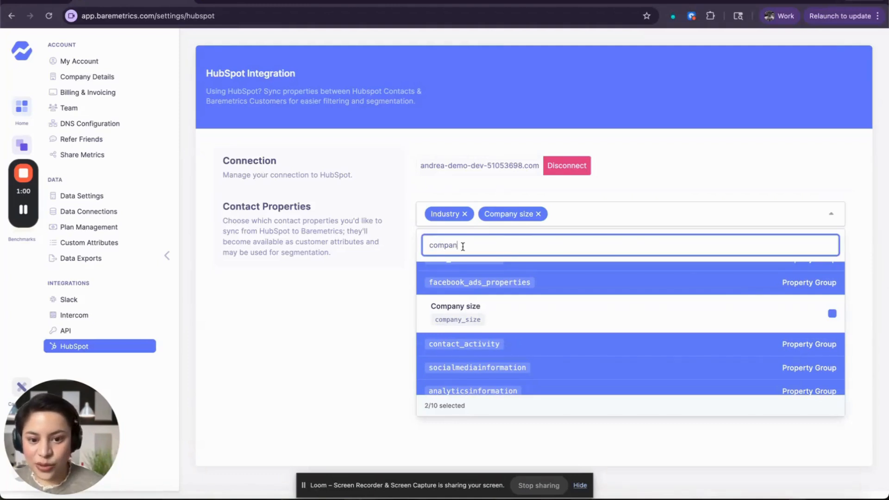
Search the available contact properties for "deal owner", then close the property list.
key("BackSpace")
key("BackSpace")
key("BackSpace")
key("BackSpace")
key("BackSpace")
key("BackSpace")
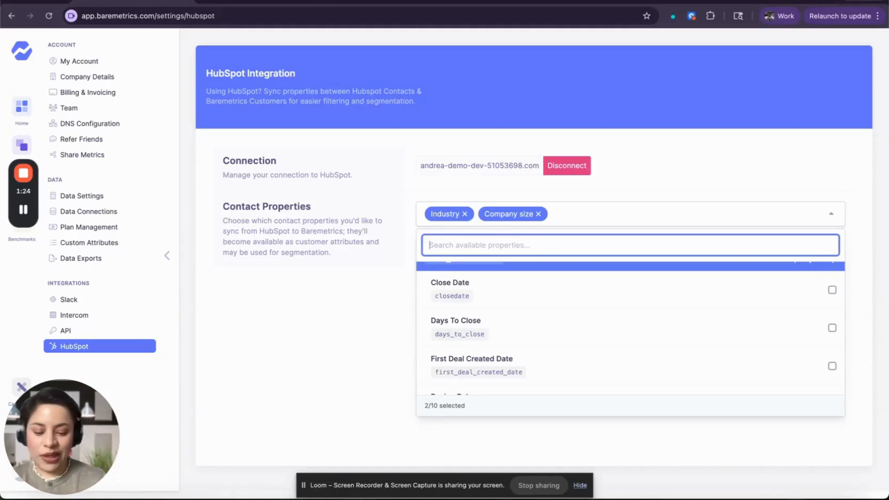
type("deal ")
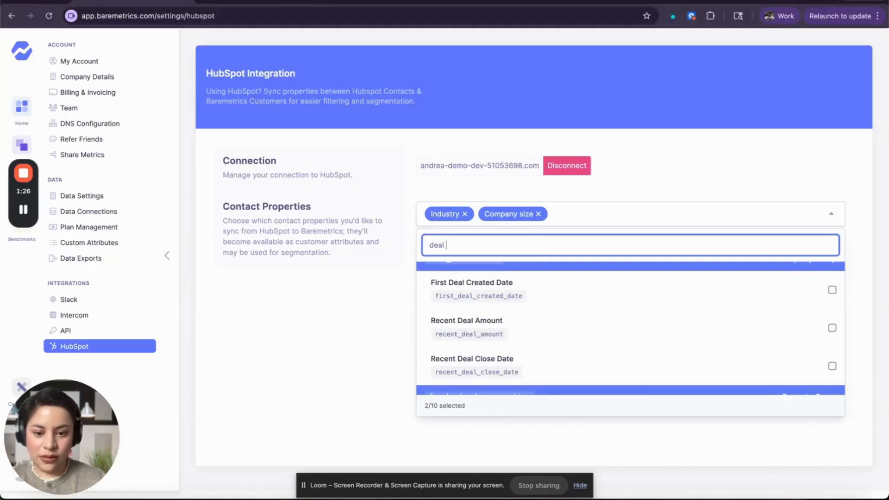
type("owner")
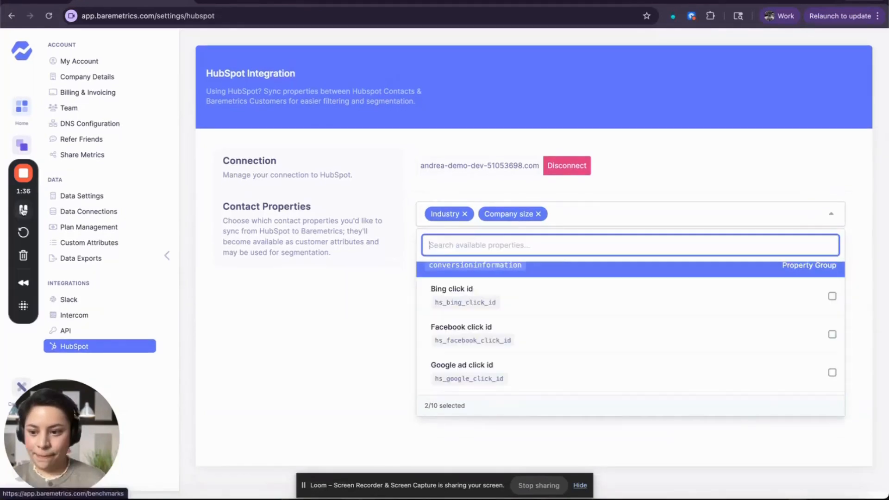
left_click(581, 211)
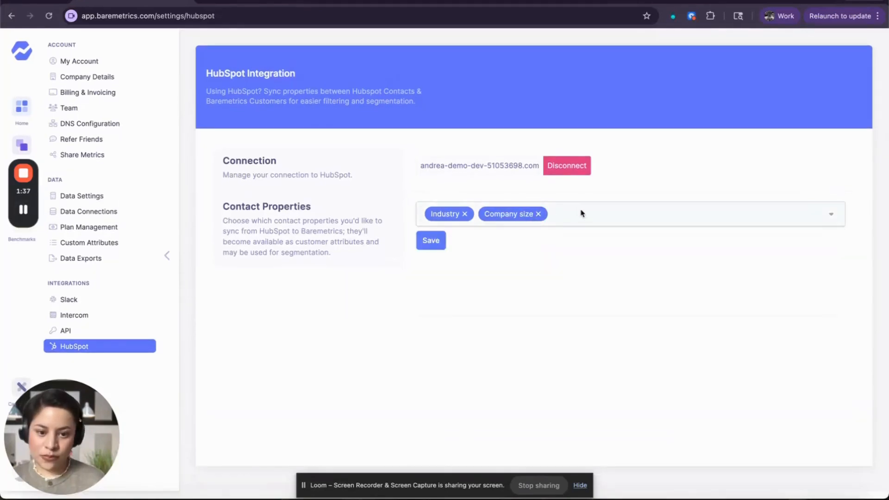
Search the contact properties for "hubs" and choose a HubSpot property to sync.
left_click(582, 214)
type("hubs")
scroll(513, 325, "down", 5)
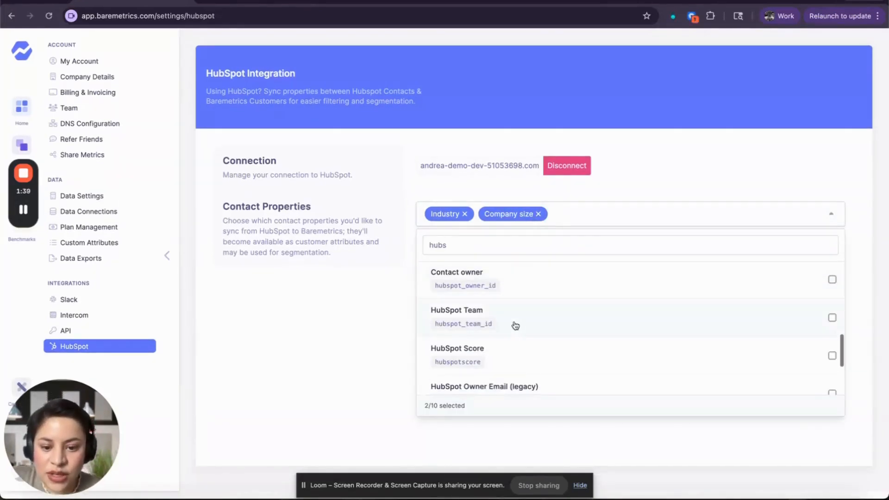
left_click(512, 338)
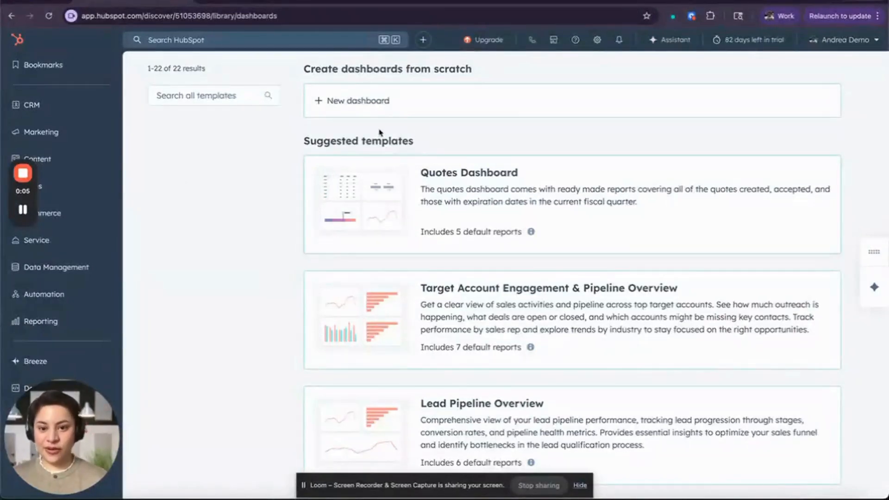
Switch to HubSpot and open the record of a Jones contact from the CRM contacts list.
left_click(30, 111)
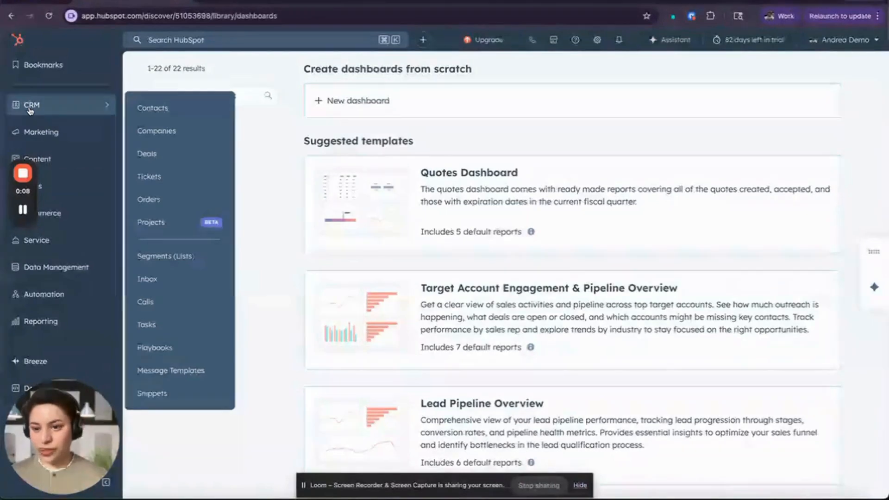
left_click(157, 107)
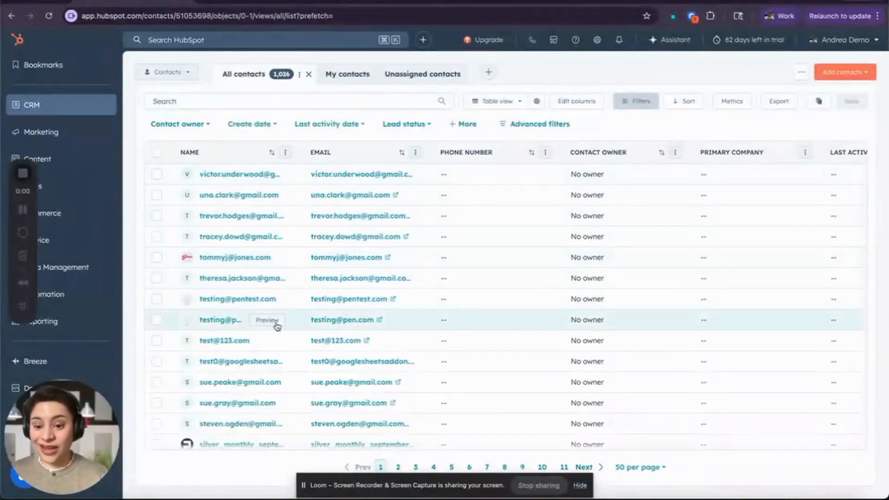
left_click(207, 261)
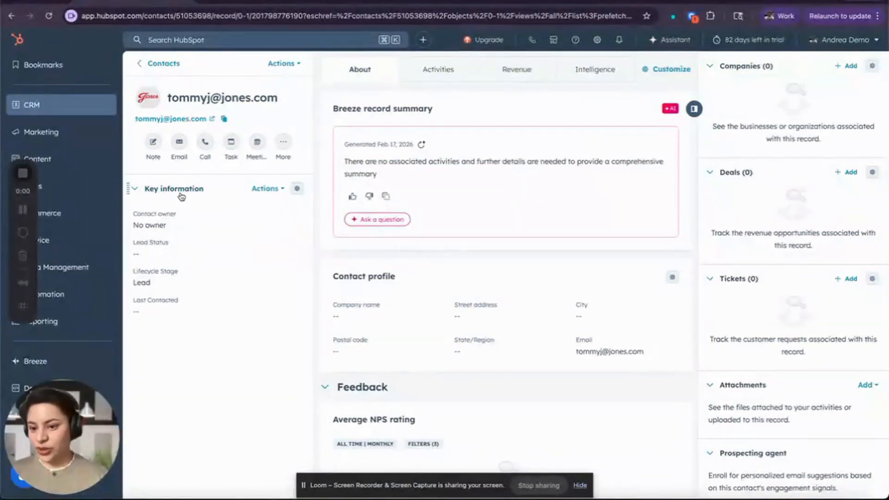
Add Baremetrics Lifetime Value and Baremetrics MRR to the contact record's Key information card and save the layout.
left_click(298, 190)
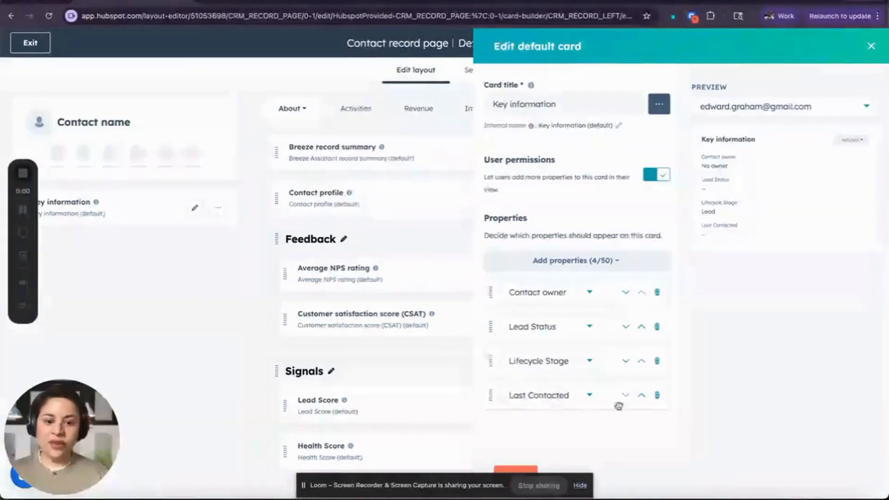
left_click(586, 262)
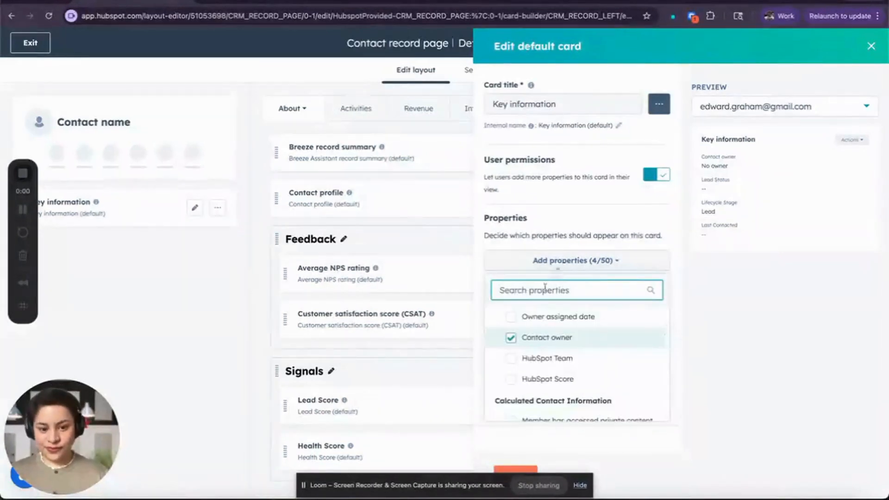
type("Baremetrics")
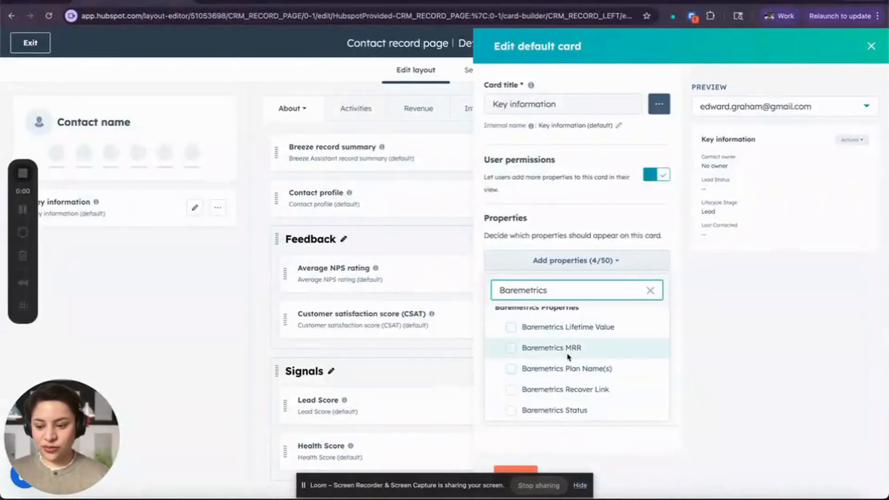
left_click(511, 327)
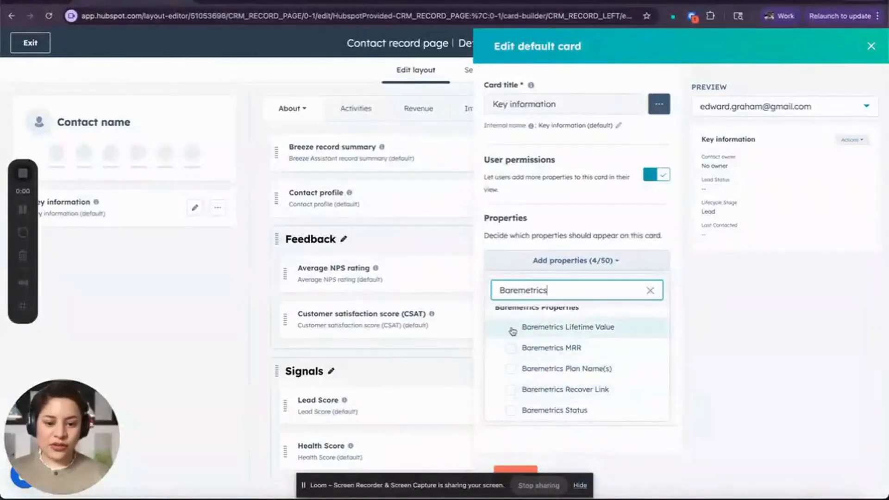
left_click(511, 347)
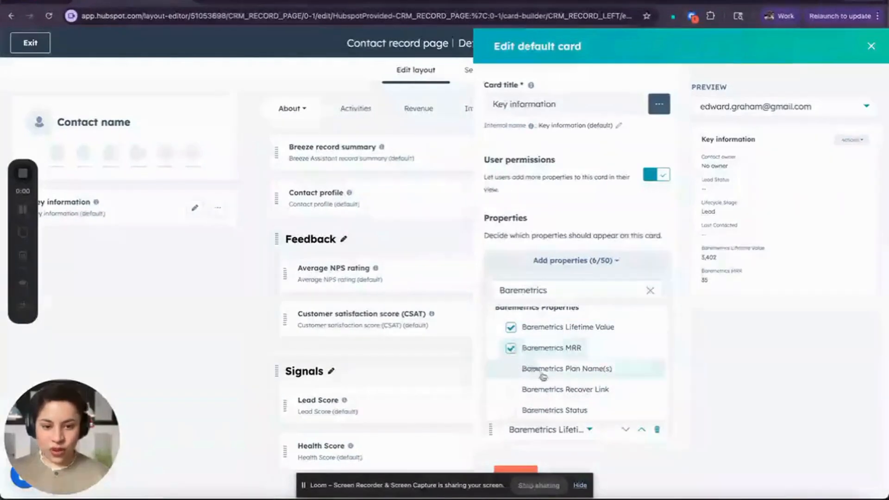
scroll(533, 423, "down", 2)
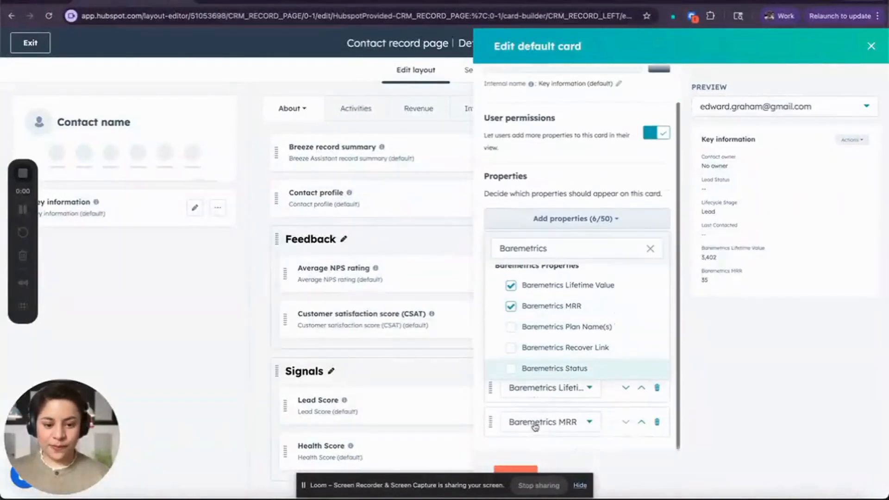
left_click(516, 470)
left_click(840, 42)
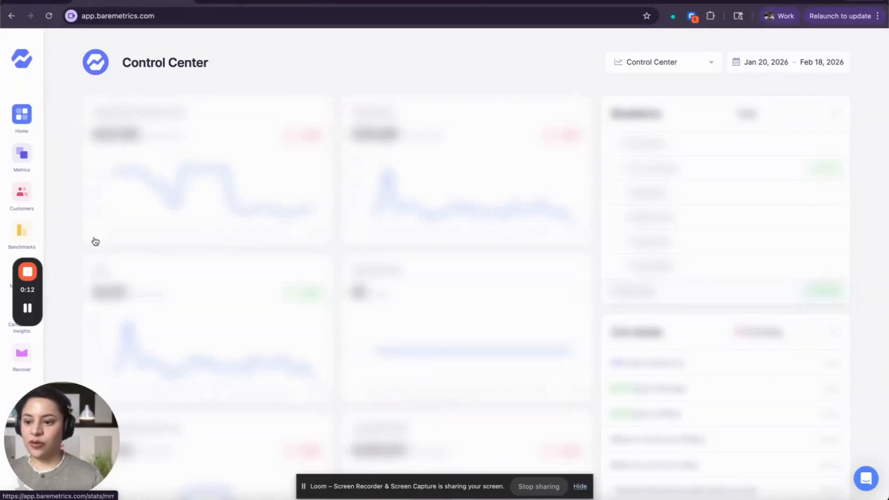
Switch to Baremetrics, open a customer's profile, and filter its customizable attributes by "hubspot".
left_click(29, 195)
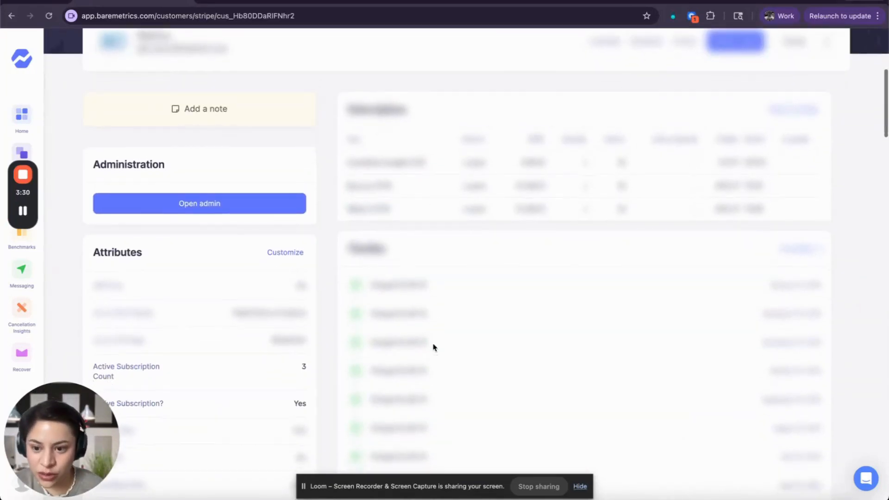
scroll(435, 347, "down", 3)
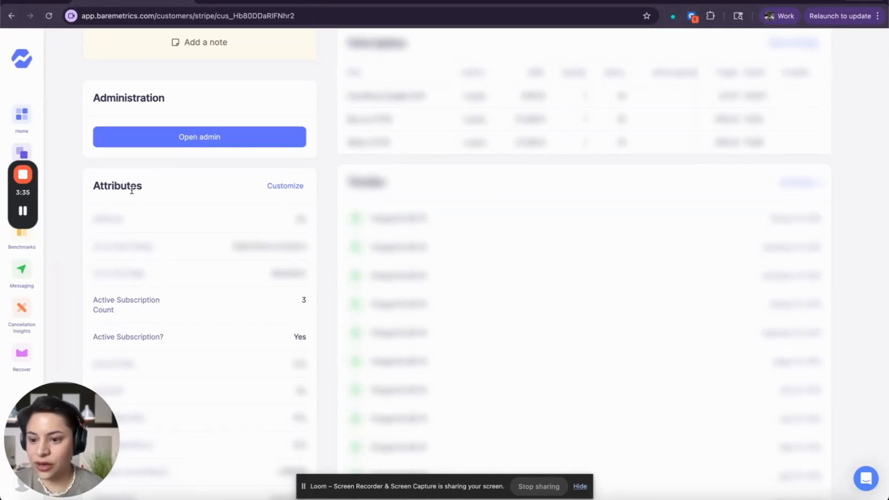
left_click(286, 186)
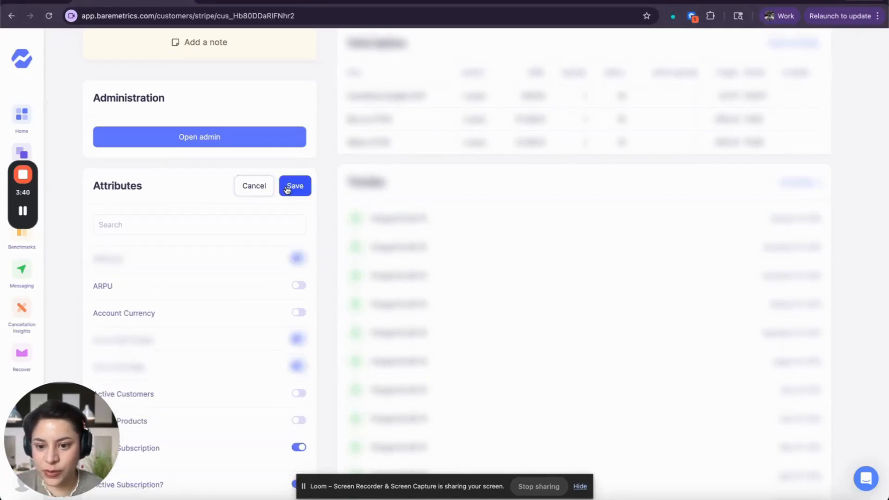
left_click(134, 226)
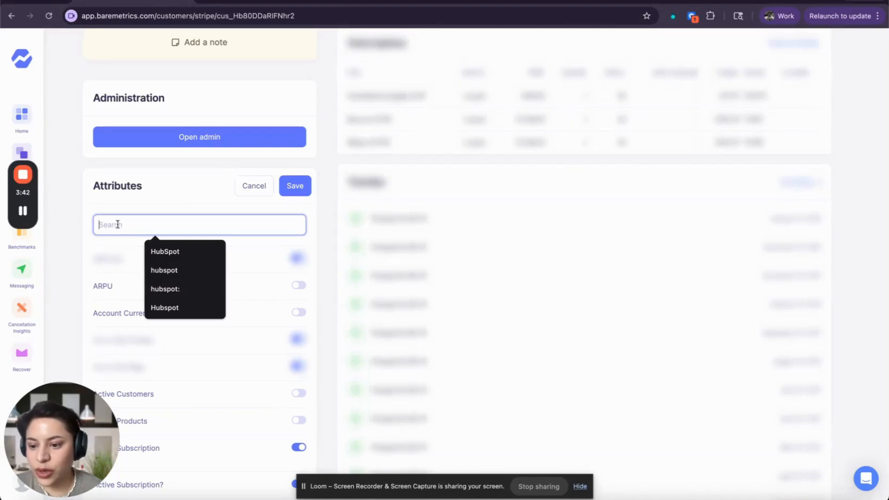
type("hubspot")
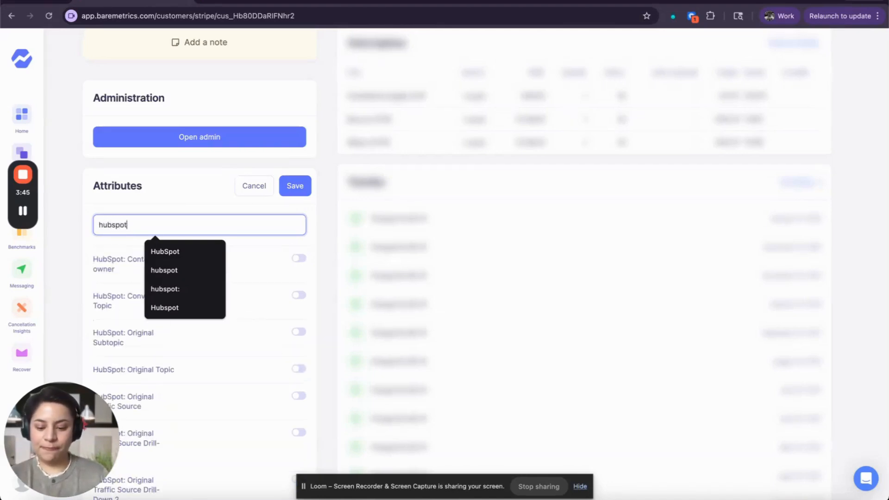
left_click(153, 210)
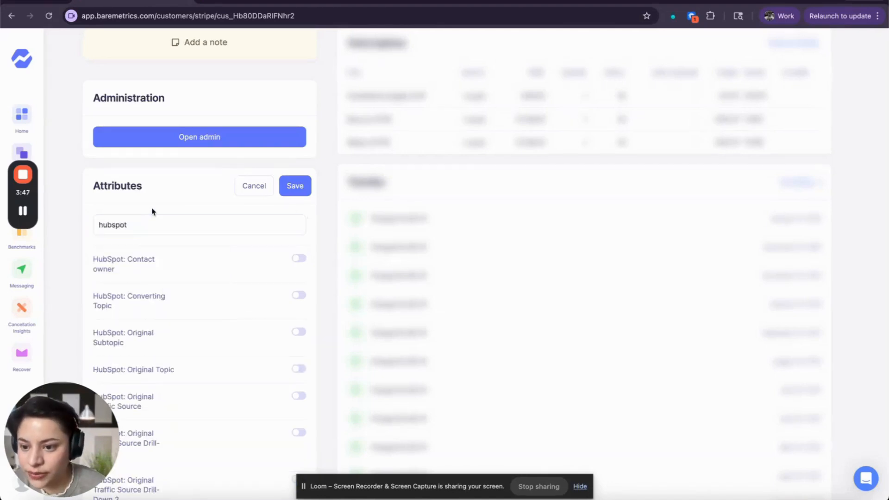
Enable the HubSpot attributes Original Traffic Source, Original Traffic Source Drill-Down 1 and Original Traffic Source Drill-Down 2, and save the selection.
scroll(170, 277, "down", 3)
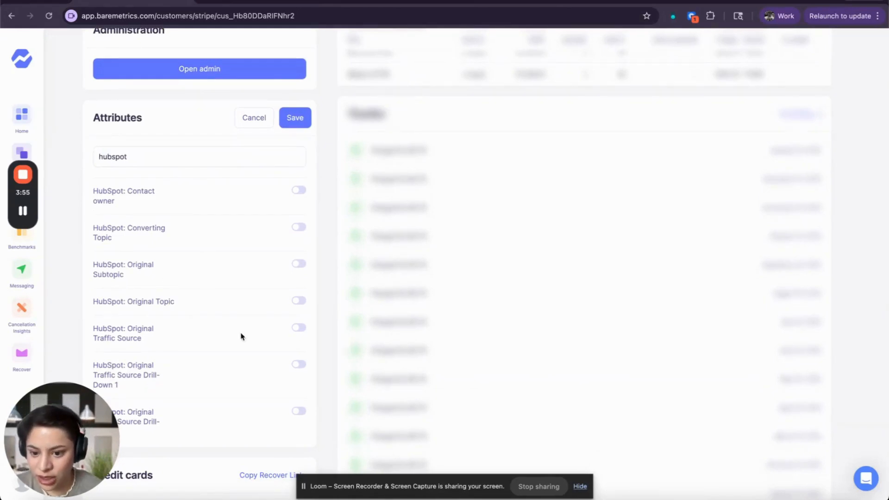
left_click(297, 328)
left_click(299, 363)
left_click(298, 410)
scroll(234, 311, "up", 3)
scroll(240, 299, "down", 1)
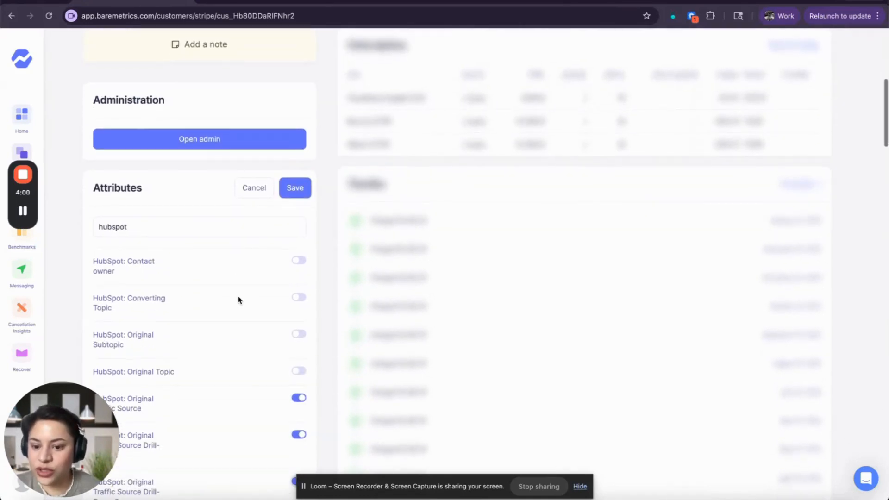
left_click(293, 190)
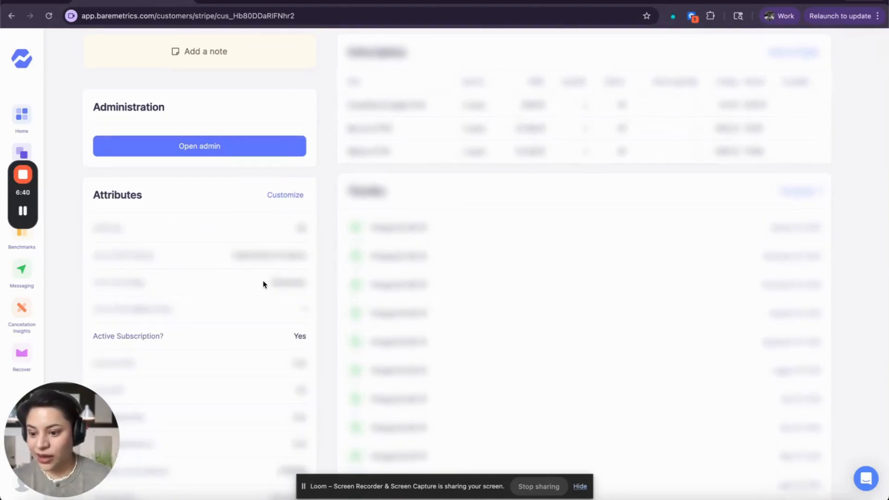
Examine the HubSpot Original Traffic Source attributes and their drill-downs in the customer profile's attribute list.
scroll(263, 284, "down", 10)
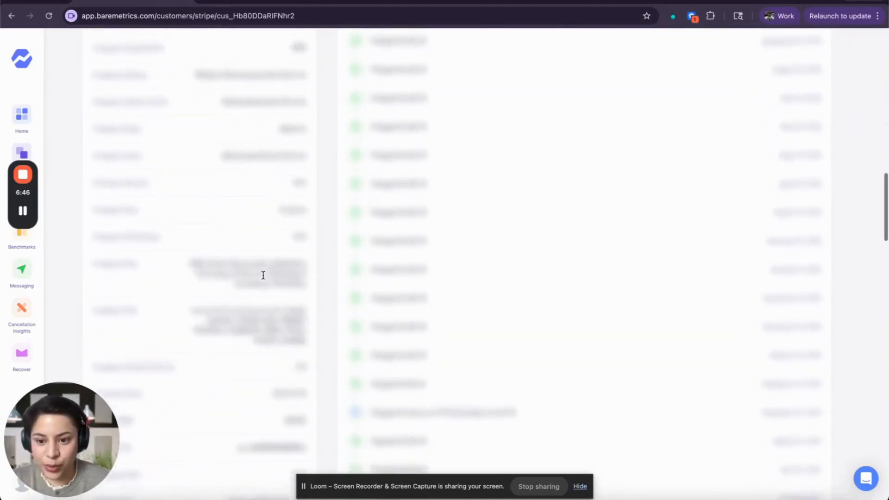
scroll(263, 278, "down", 5)
left_click_drag(93, 101, 164, 157)
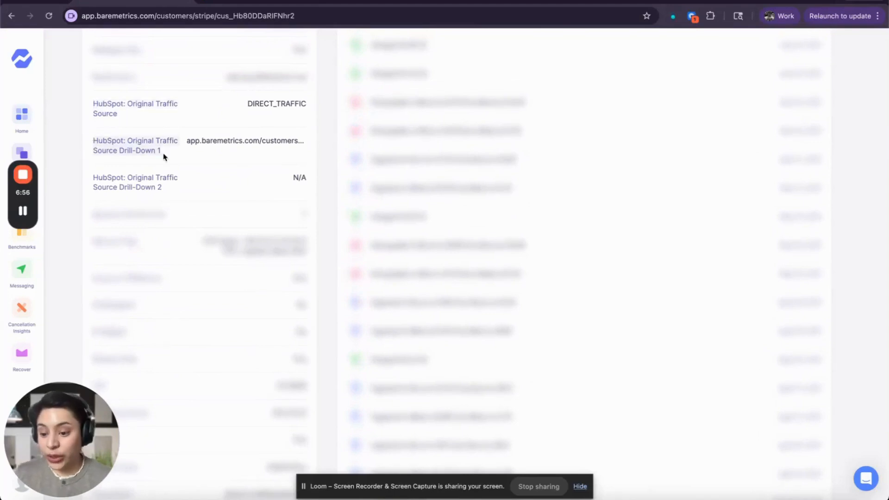